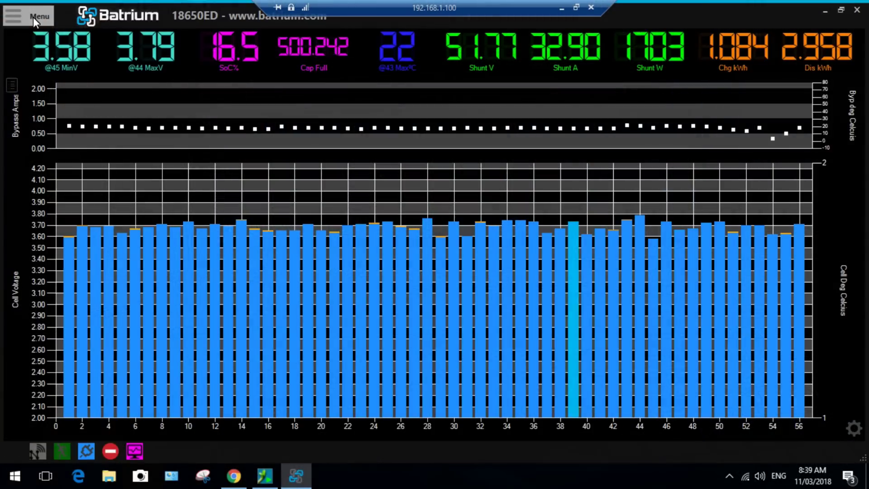
Step: Open the critical control logic settings for editing and set the Lo Shunt Volt threshold to 51.62 V
{"action": "left_click", "coordinate": [34, 17]}
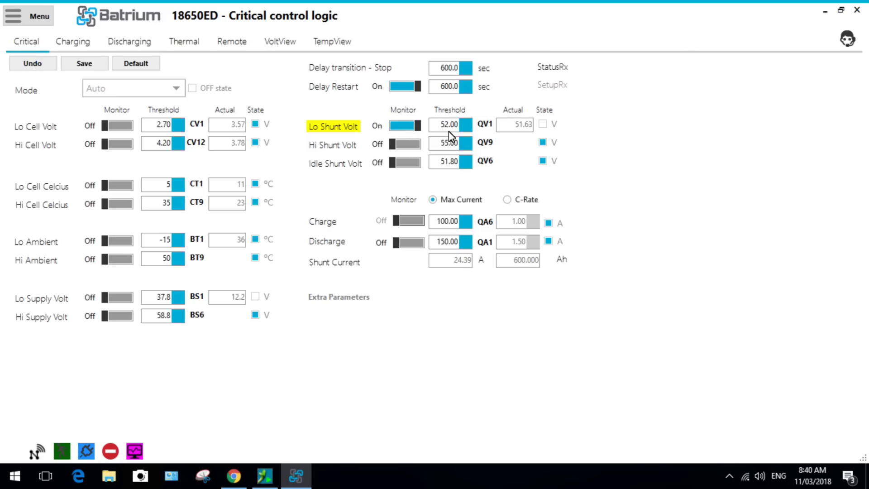
{"action": "left_click", "coordinate": [465, 126]}
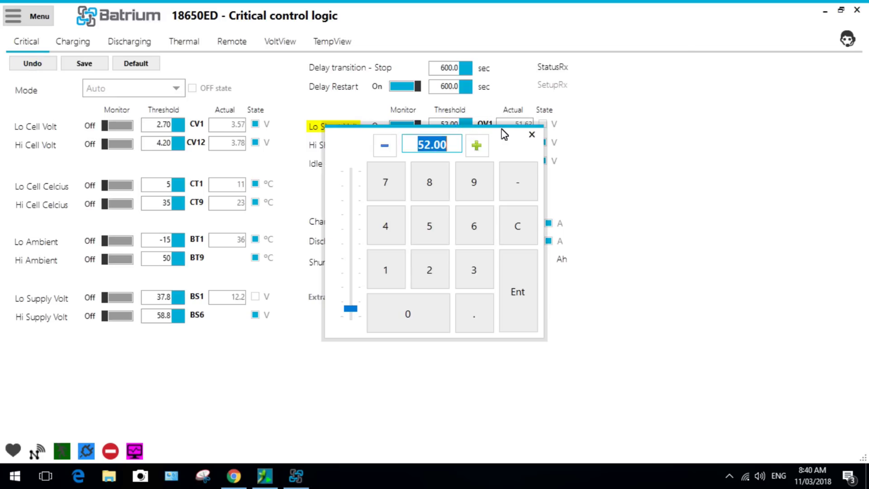
{"action": "left_click_drag", "start_coordinate": [507, 143], "coordinate": [507, 152]}
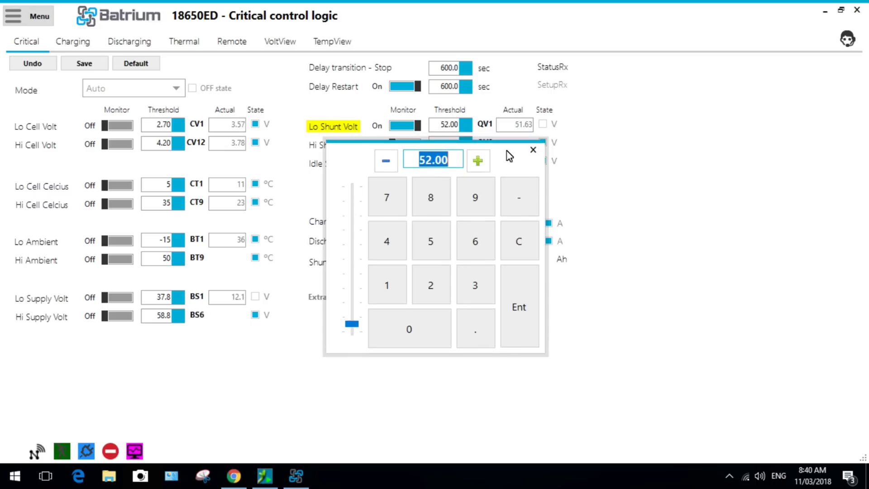
{"action": "left_click", "coordinate": [395, 277]}
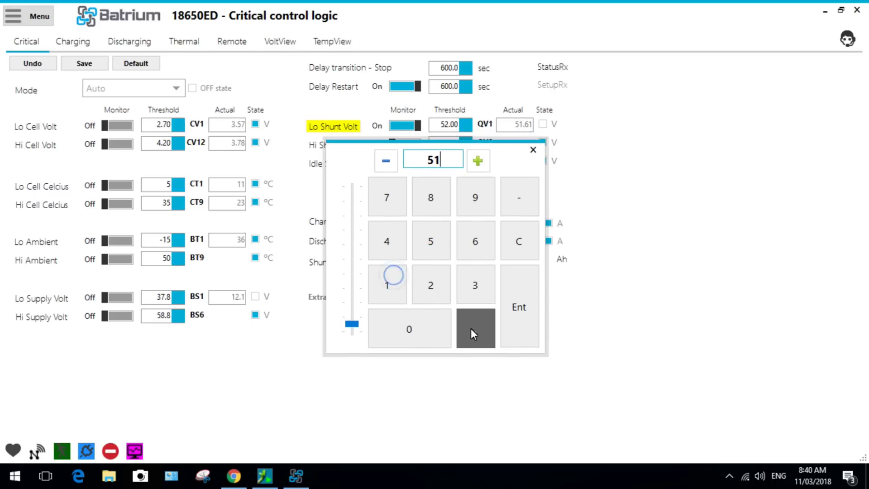
{"action": "left_click", "coordinate": [471, 329]}
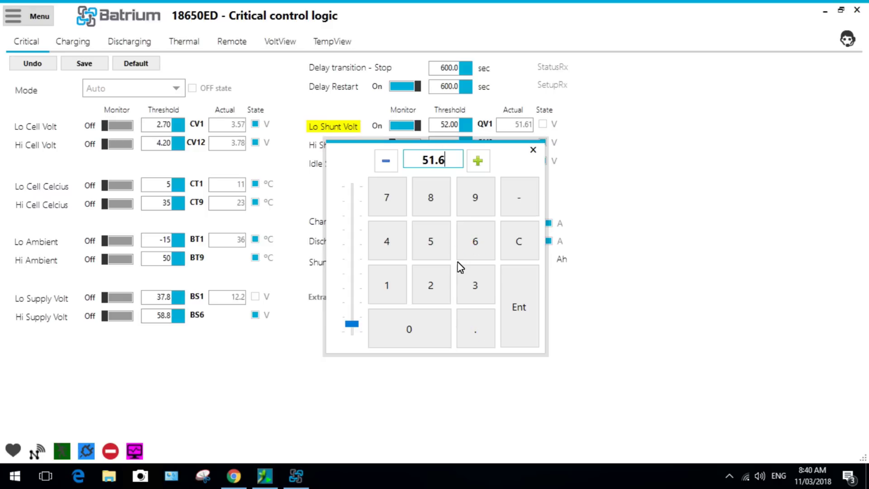
{"action": "left_click", "coordinate": [441, 278]}
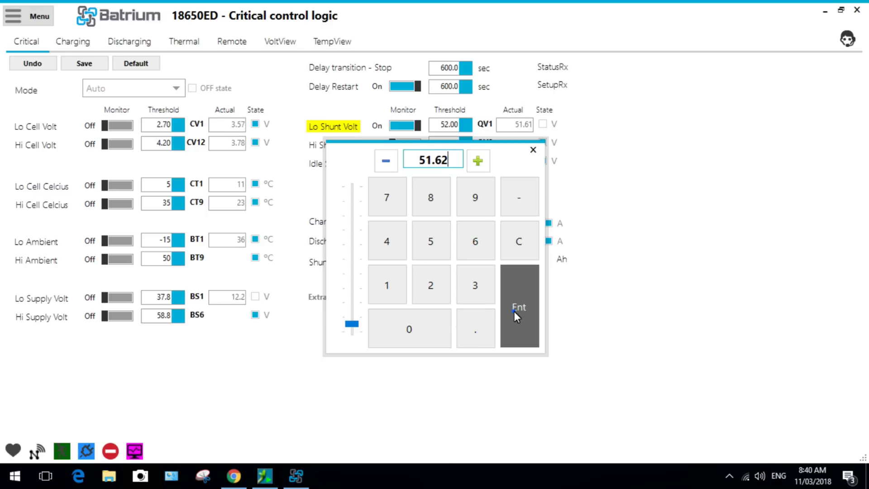
{"action": "left_click", "coordinate": [514, 311]}
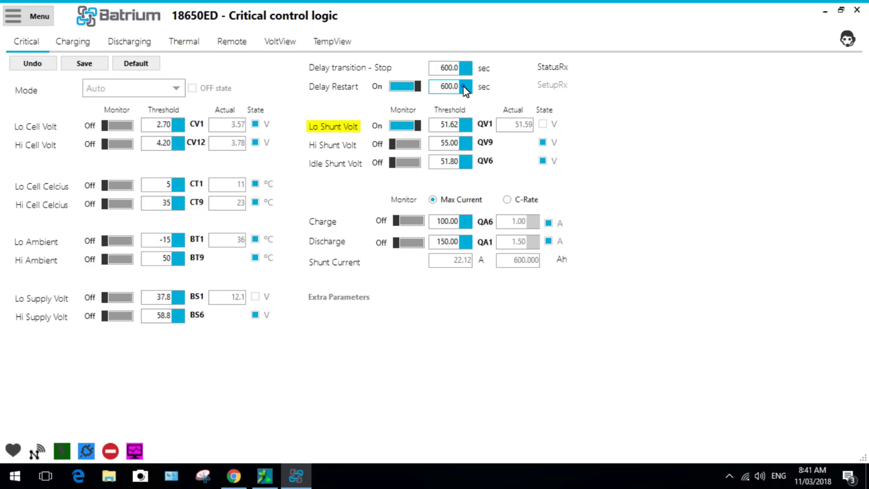
Step: Set the Delay Restart time to 10 seconds and save the critical control settings
{"action": "left_click", "coordinate": [465, 86]}
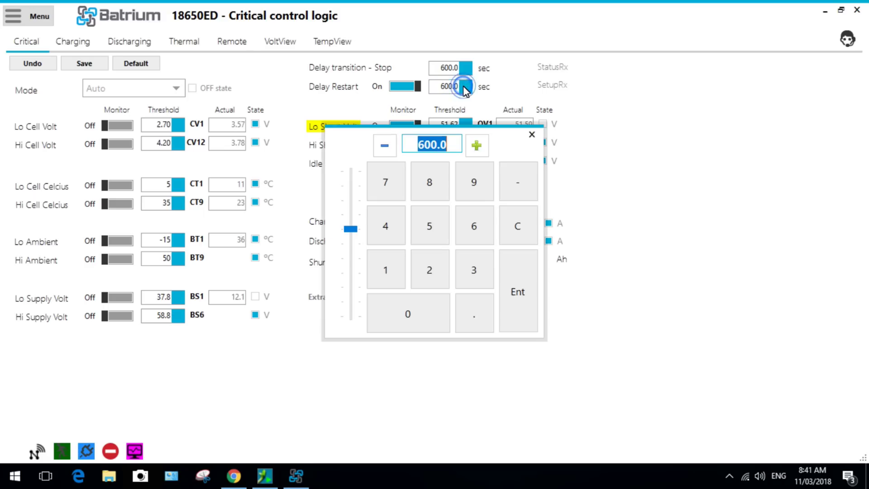
{"action": "left_click", "coordinate": [396, 277]}
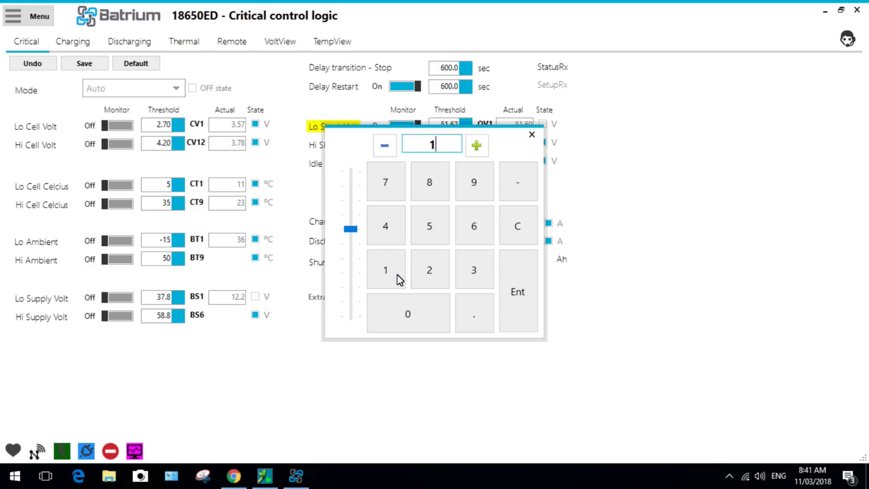
{"action": "left_click", "coordinate": [414, 320]}
{"action": "left_click", "coordinate": [507, 307]}
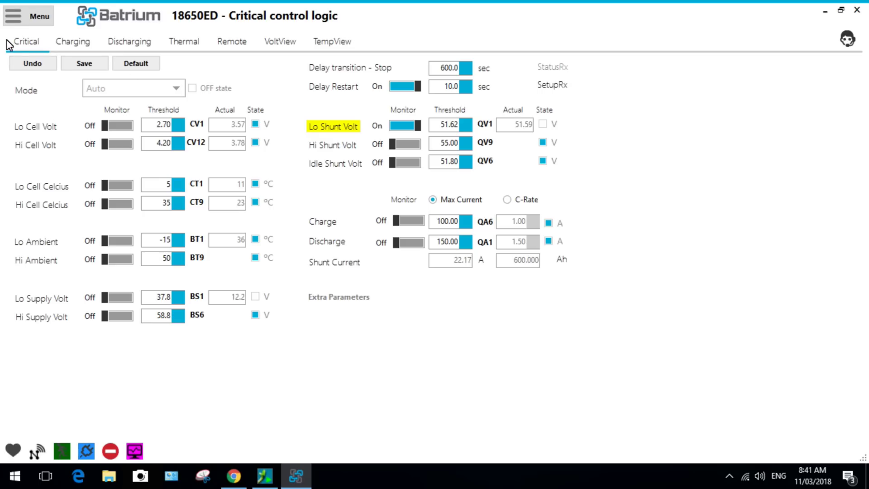
{"action": "left_click", "coordinate": [75, 65]}
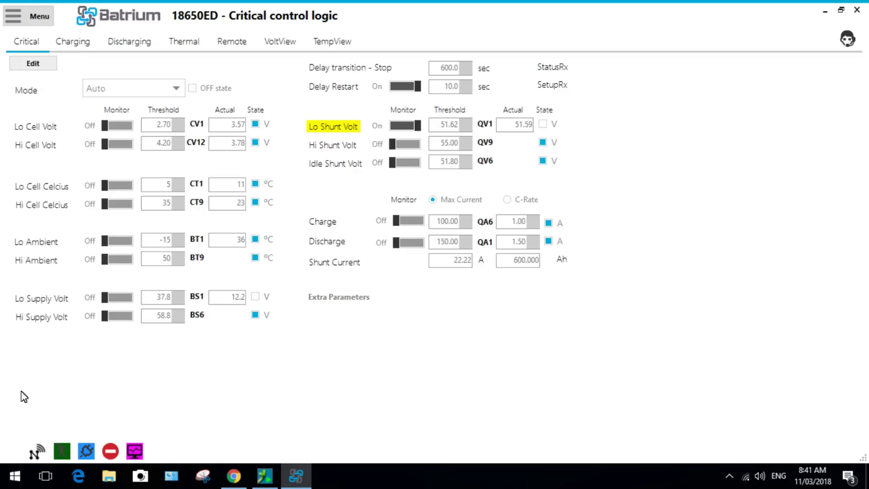
Step: Switch to WatchPower and open the parameter settings of the monitored inverter
{"action": "left_click", "coordinate": [265, 476]}
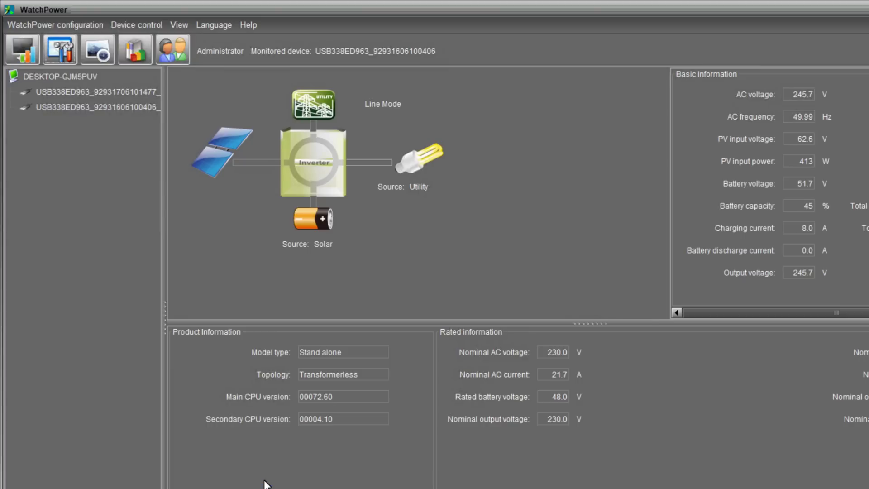
{"action": "left_click", "coordinate": [55, 53]}
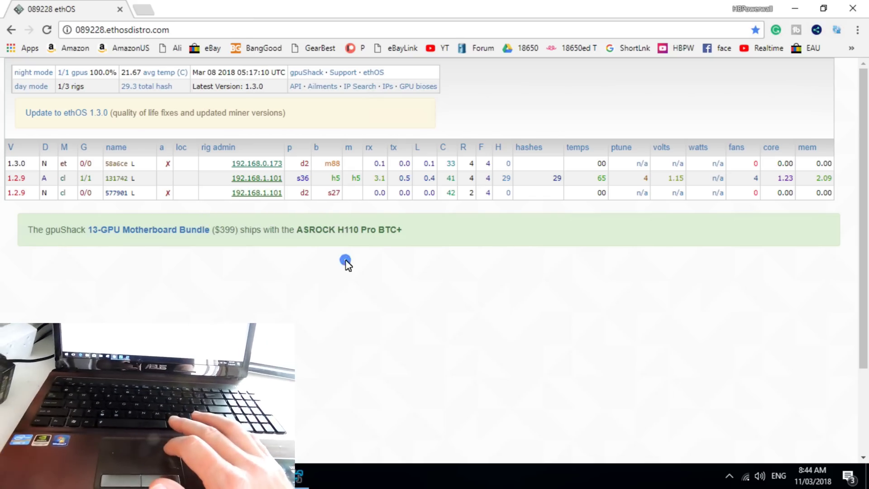
Step: Reload the ethOS rig stats page in the browser and examine the hash rate of rig 131742
{"action": "mouse_move", "coordinate": [226, 149]}
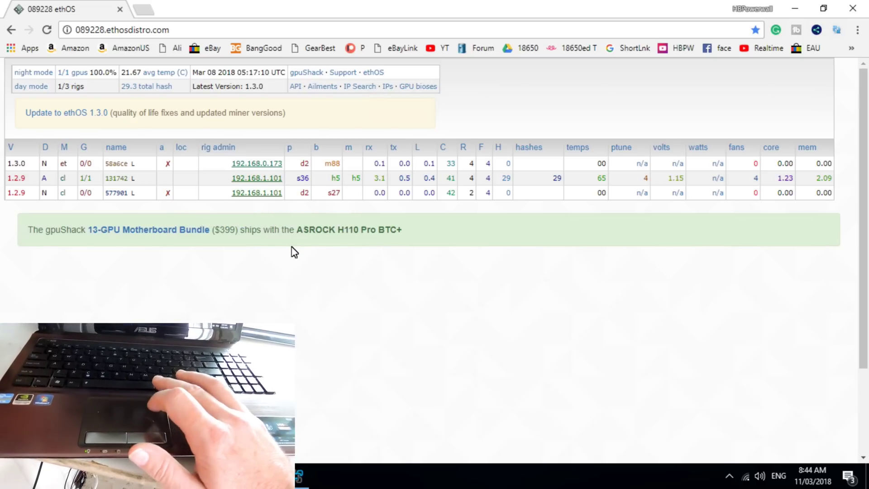
{"action": "left_click", "coordinate": [50, 32]}
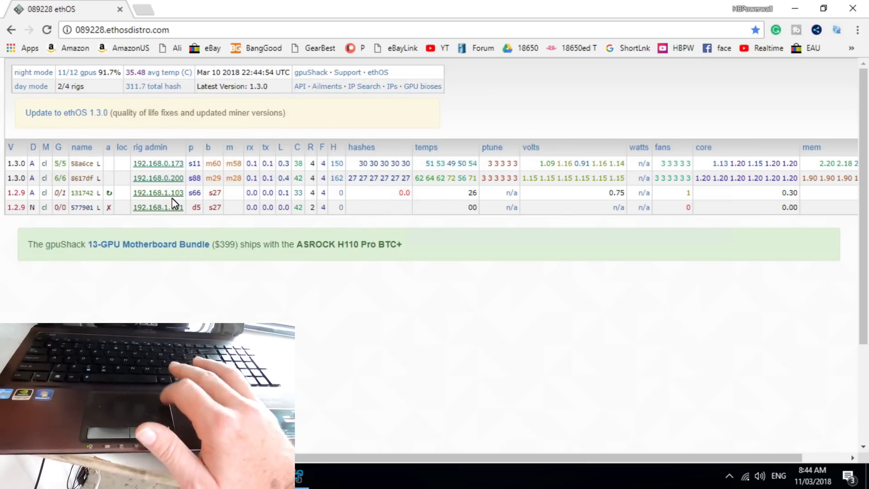
{"action": "mouse_move", "coordinate": [179, 202]}
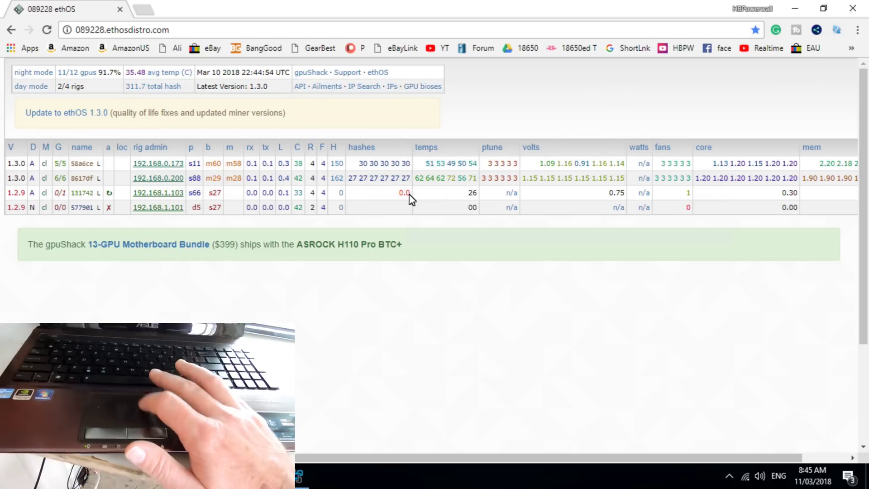
{"action": "mouse_move", "coordinate": [405, 197]}
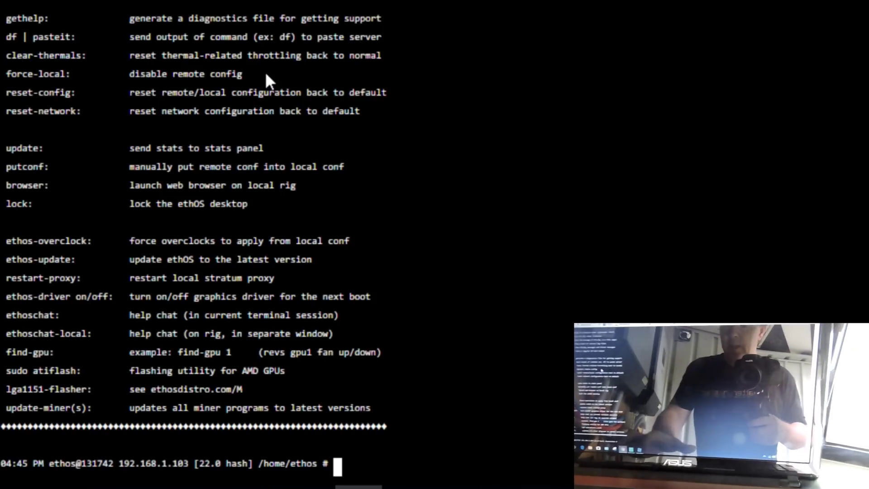
Step: Run the command "show miner" in the ethOS terminal of rig 131742
{"action": "type", "text": "sh"}
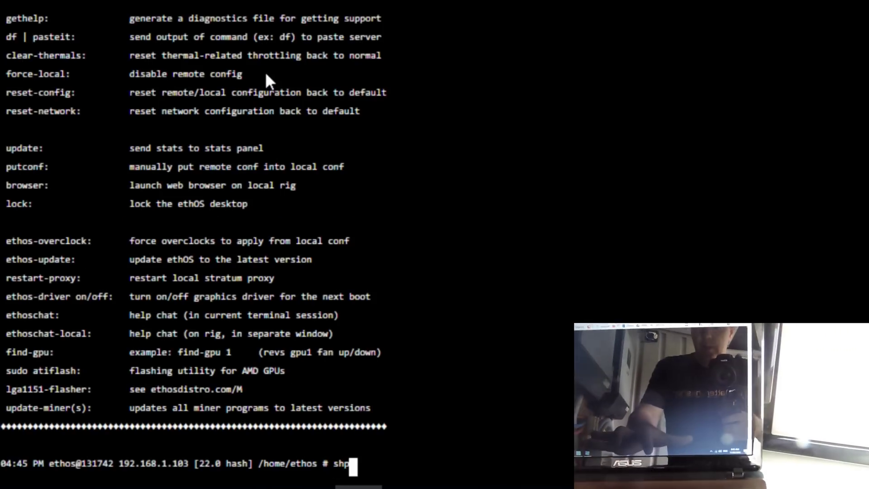
{"action": "type", "text": "ow"}
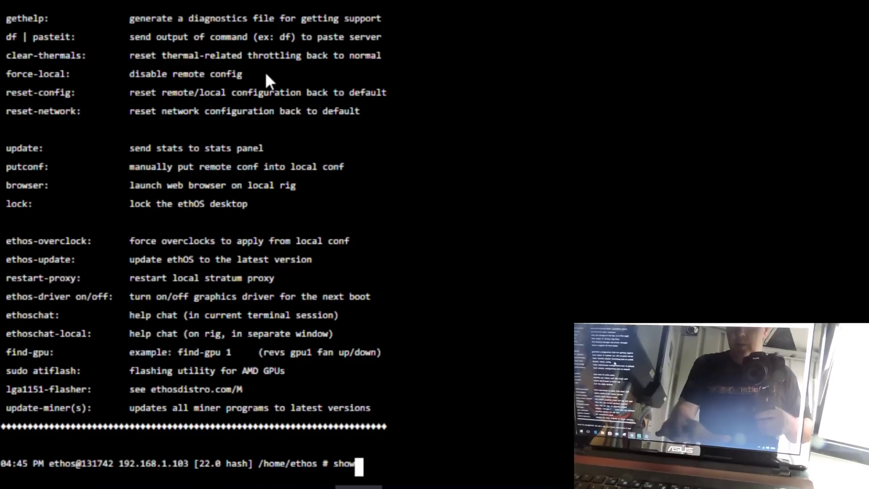
{"action": "type", "text": " miner"}
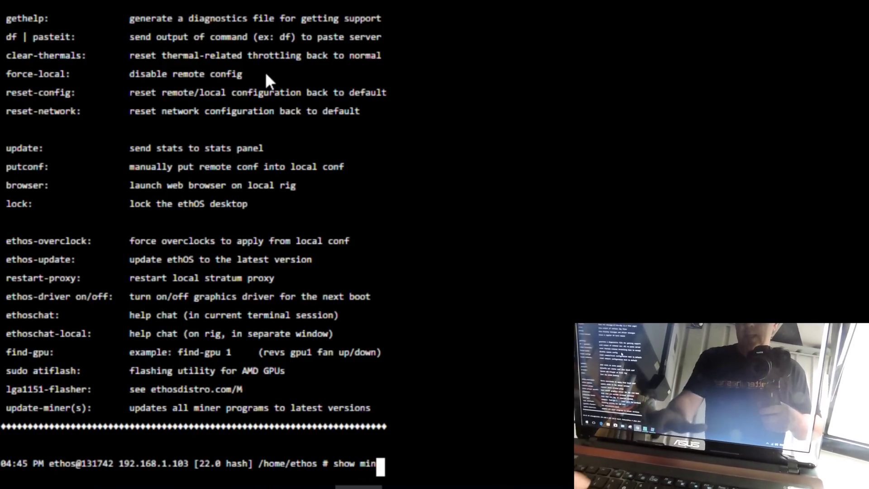
{"action": "key", "text": "Return"}
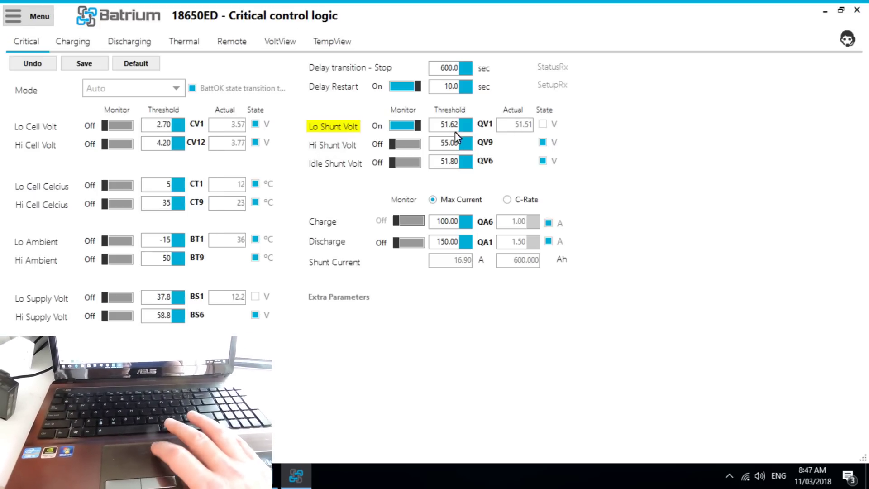
Step: Leave the Lo Shunt Volt entry, switch to WatchPower and apply SBU as the inverter's output source priority
{"action": "left_click", "coordinate": [463, 128]}
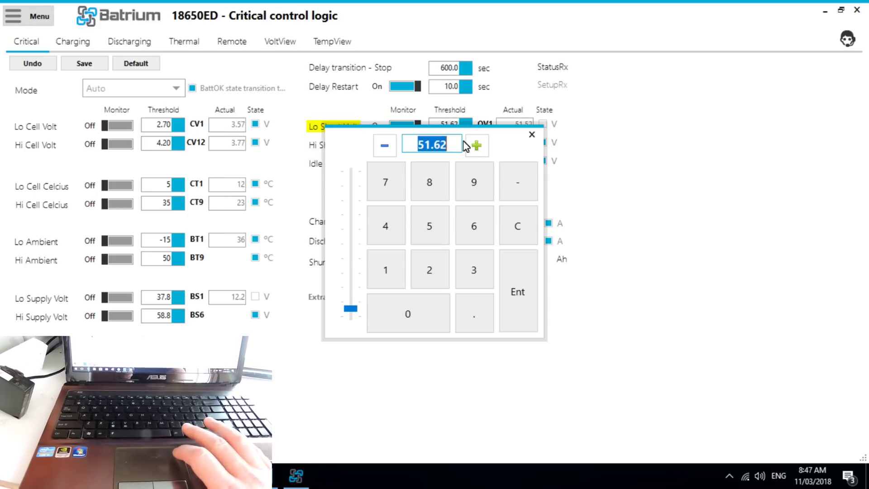
{"action": "left_click", "coordinate": [530, 136]}
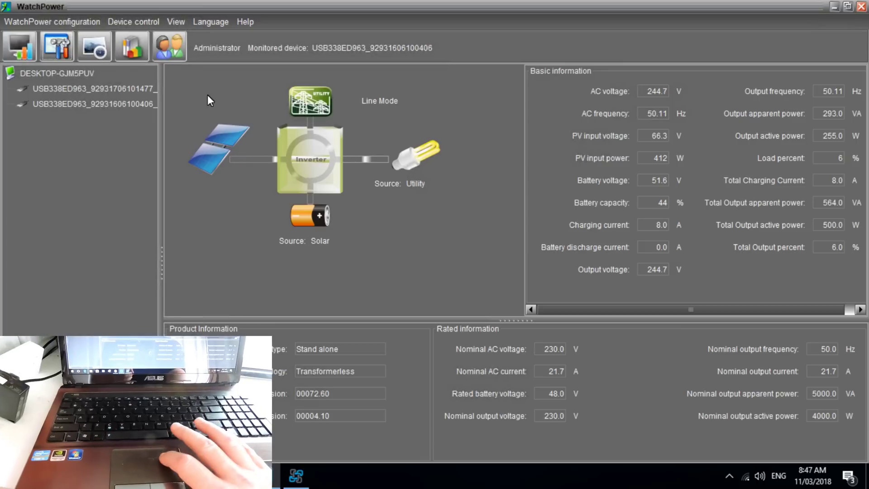
{"action": "left_click", "coordinate": [56, 51]}
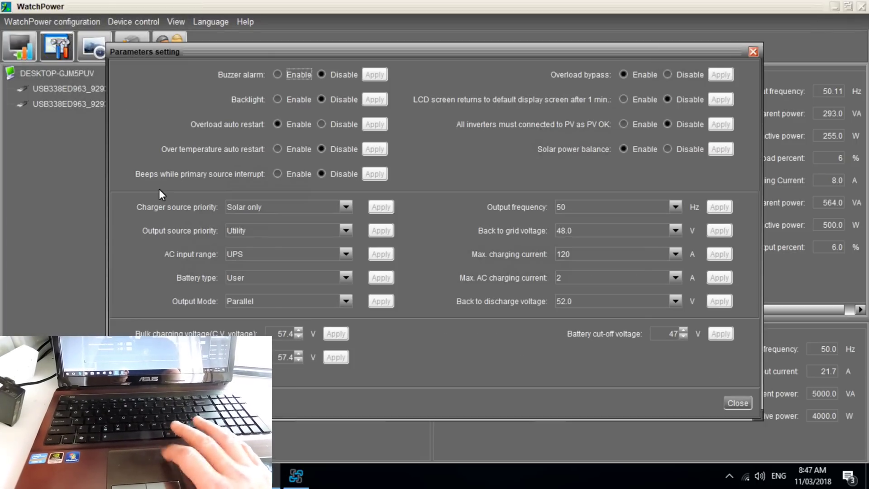
{"action": "left_click", "coordinate": [262, 229]}
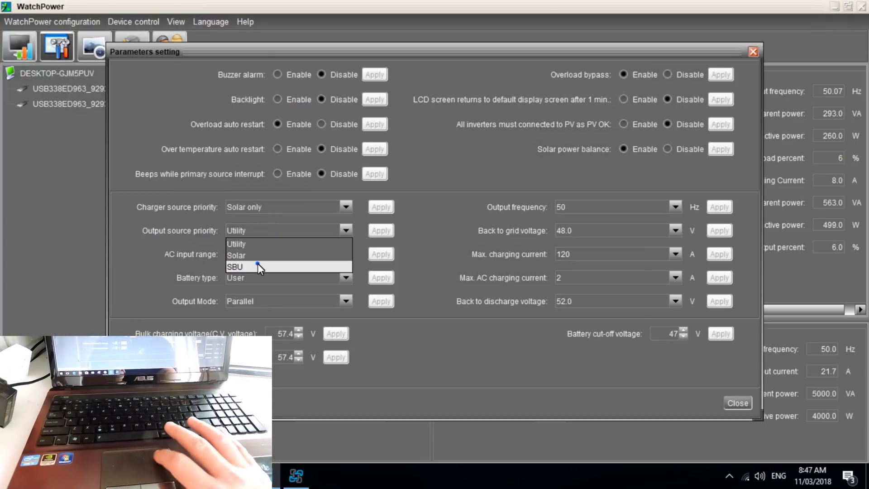
{"action": "left_click", "coordinate": [257, 263]}
{"action": "left_click", "coordinate": [383, 230]}
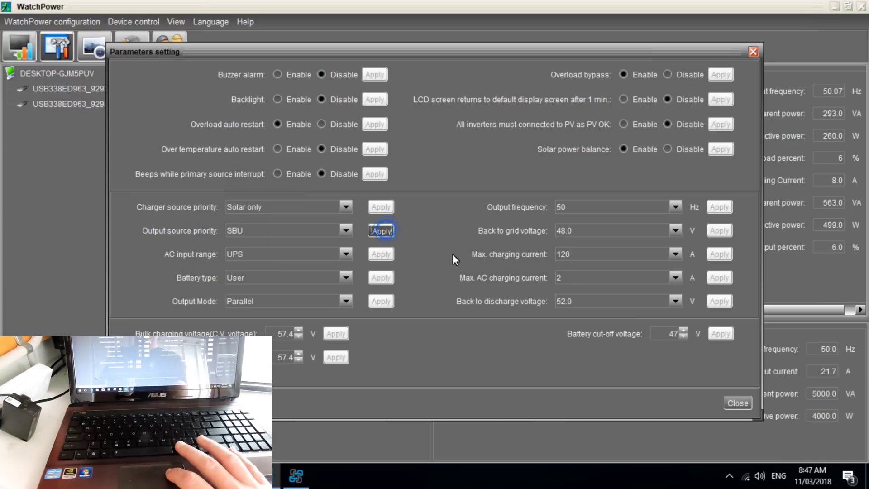
{"action": "left_click", "coordinate": [433, 255]}
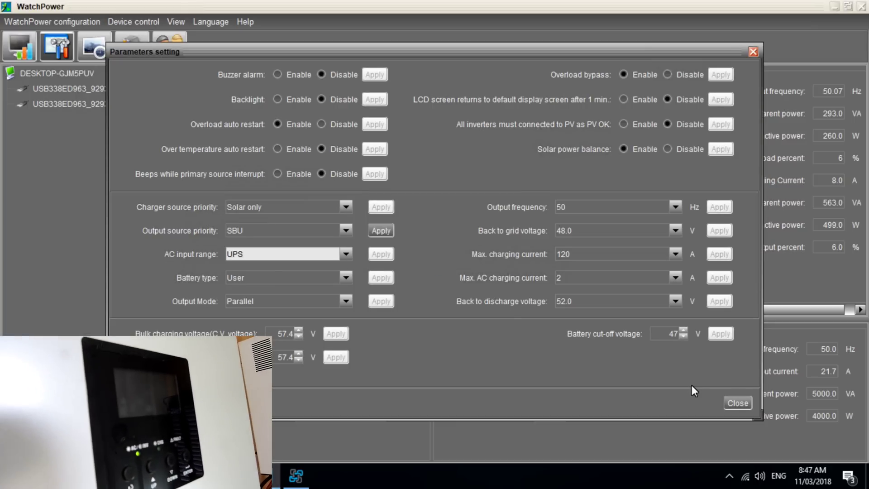
{"action": "left_click", "coordinate": [732, 403]}
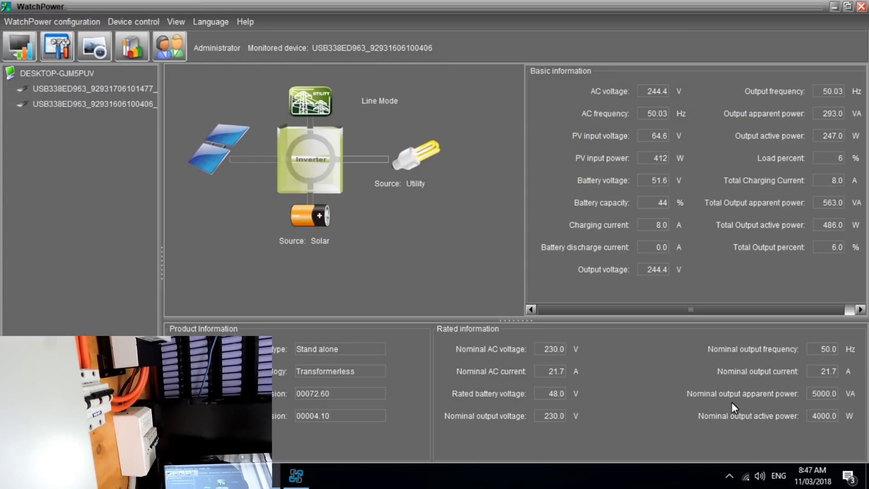
{"action": "left_click", "coordinate": [833, 7]}
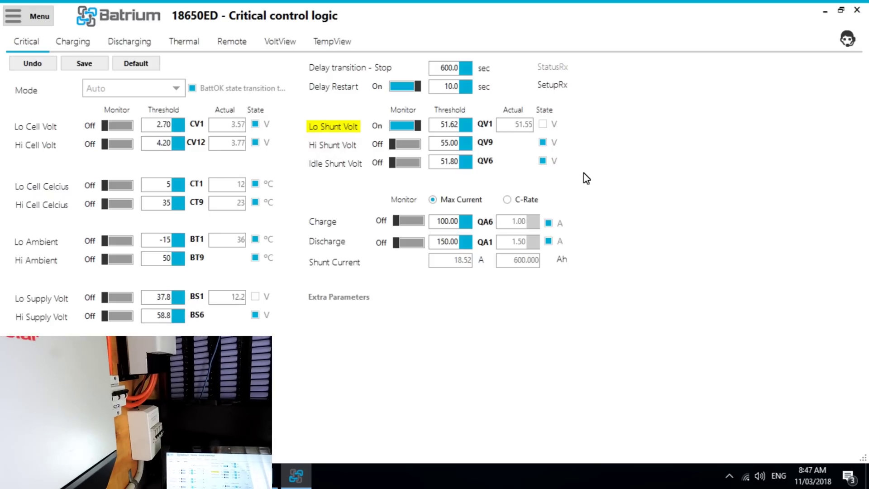
Step: Set the Lo Shunt Volt threshold to 51.4 V in Batrium and save the critical control settings
{"action": "left_click", "coordinate": [460, 128]}
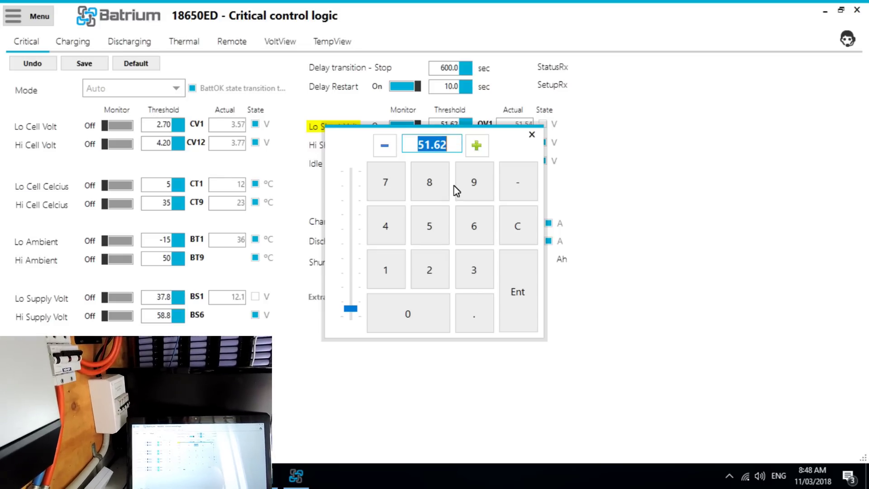
{"action": "left_click", "coordinate": [437, 218]}
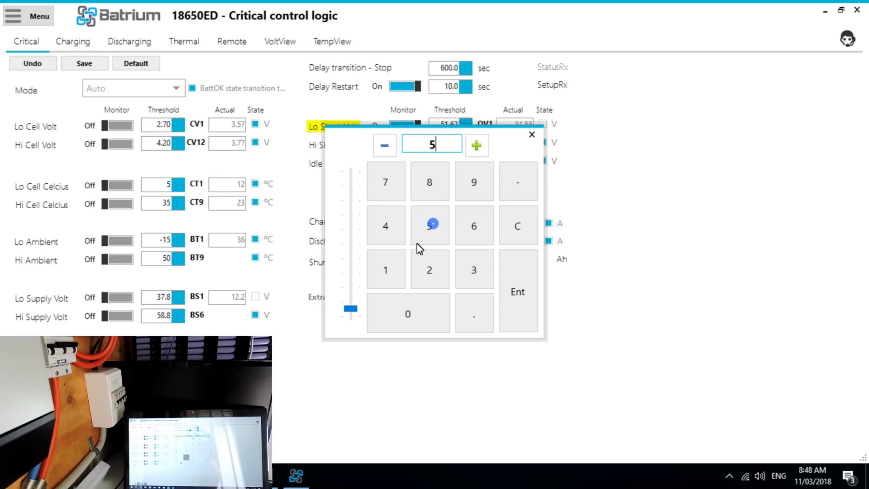
{"action": "left_click", "coordinate": [394, 266]}
{"action": "left_click", "coordinate": [475, 317]}
{"action": "left_click", "coordinate": [376, 212]}
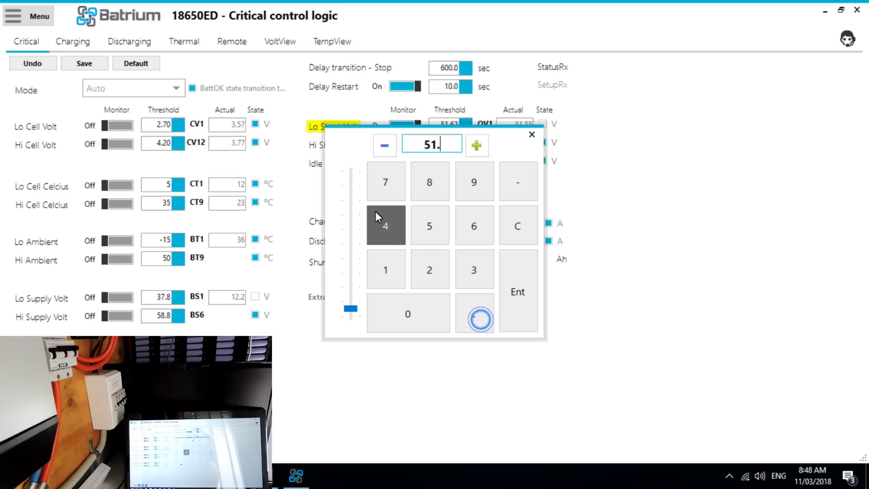
{"action": "left_click", "coordinate": [522, 289]}
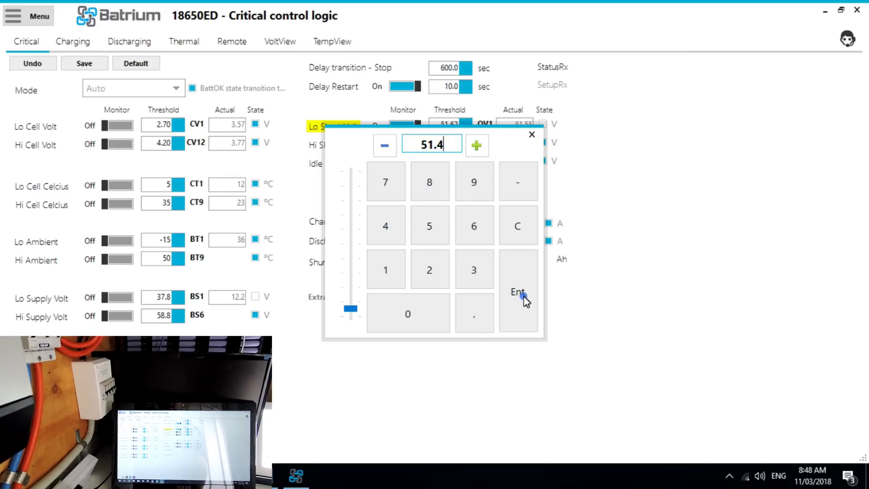
{"action": "left_click", "coordinate": [86, 68]}
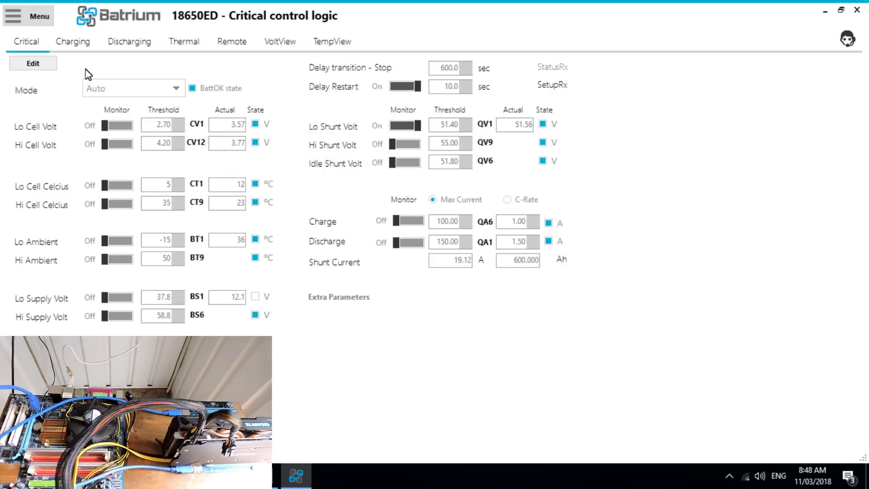
{"action": "left_click", "coordinate": [274, 481]}
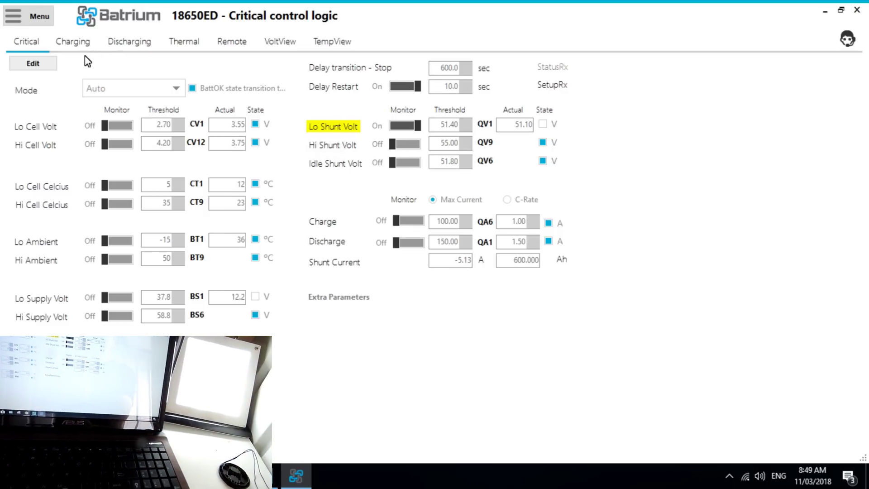
Step: Set the Delay transition - Stop time to 10 seconds and save the critical control settings
{"action": "left_click", "coordinate": [33, 63]}
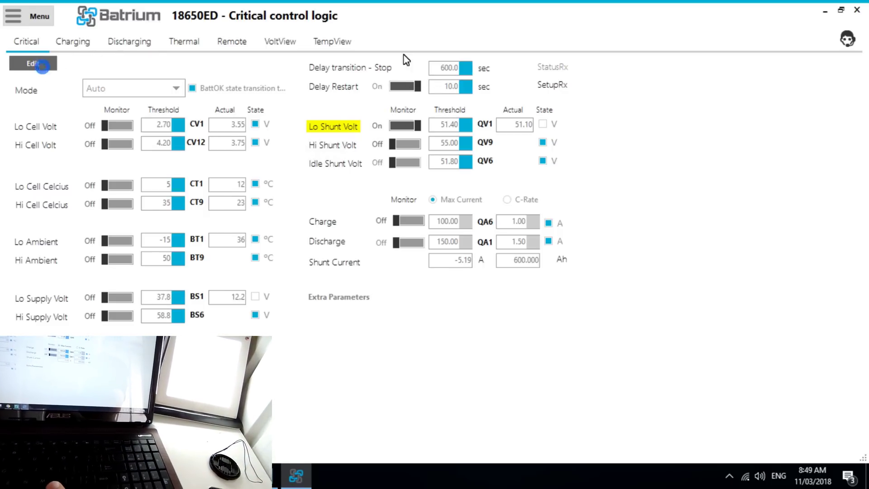
{"action": "left_click", "coordinate": [463, 69]}
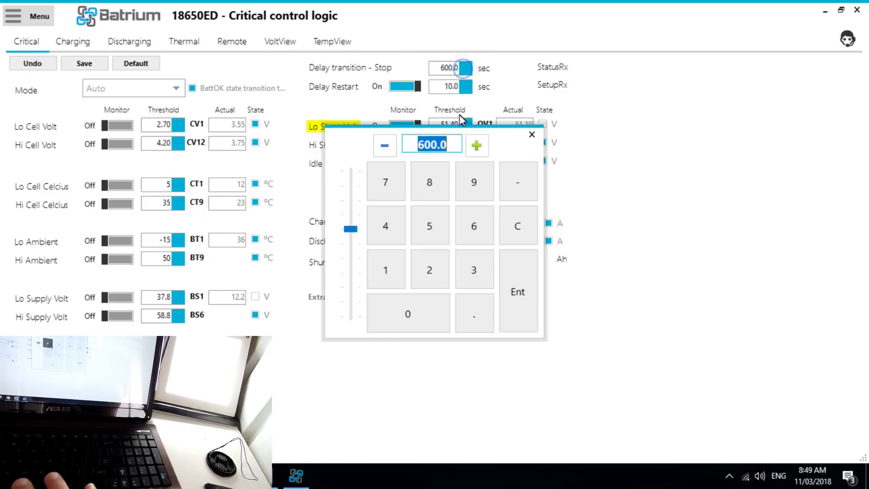
{"action": "left_click", "coordinate": [397, 284]}
{"action": "left_click", "coordinate": [404, 304]}
{"action": "left_click", "coordinate": [512, 305]}
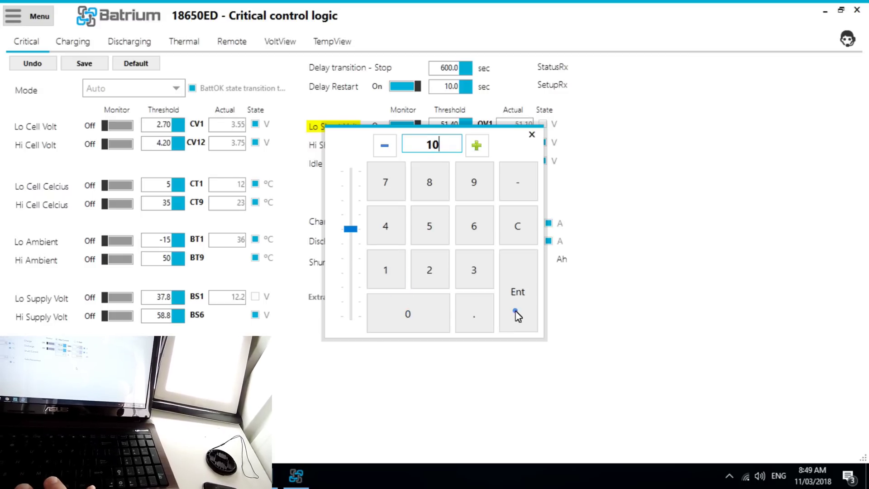
{"action": "left_click", "coordinate": [71, 67]}
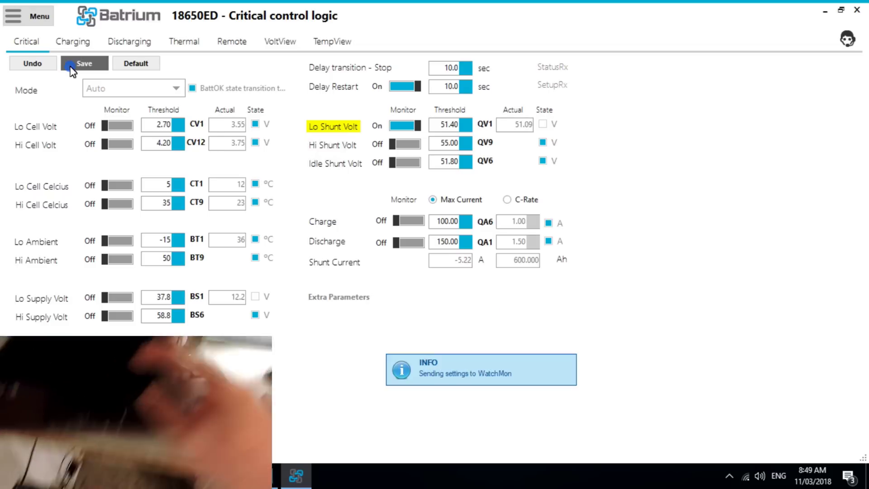